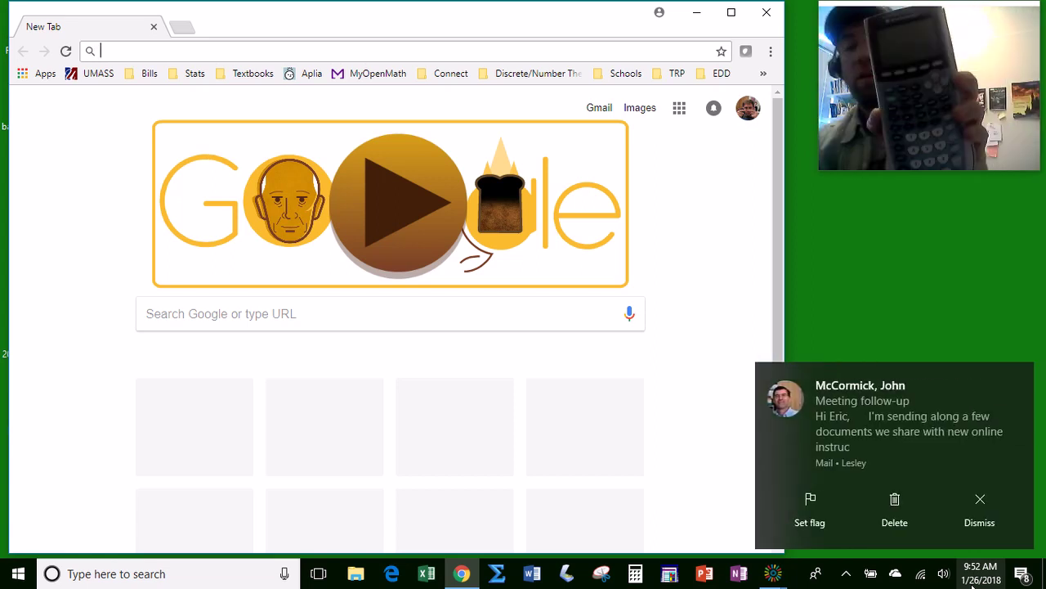
# Dismiss the mail notification and search the web for "wabbitemu".
pyautogui.click(1020, 380)
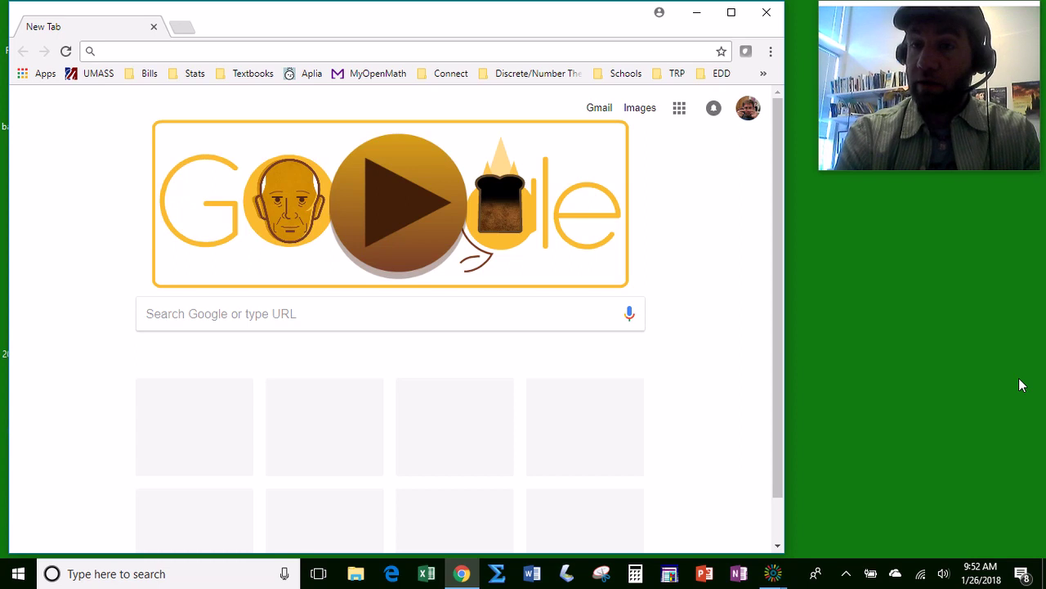
pyautogui.write('wabbi')
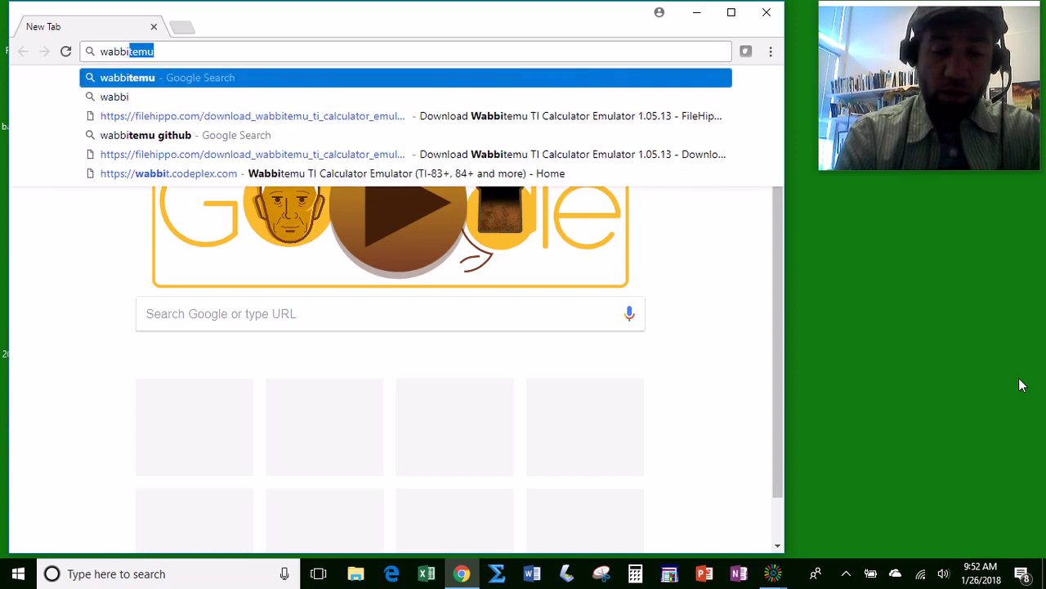
pyautogui.write('temu')
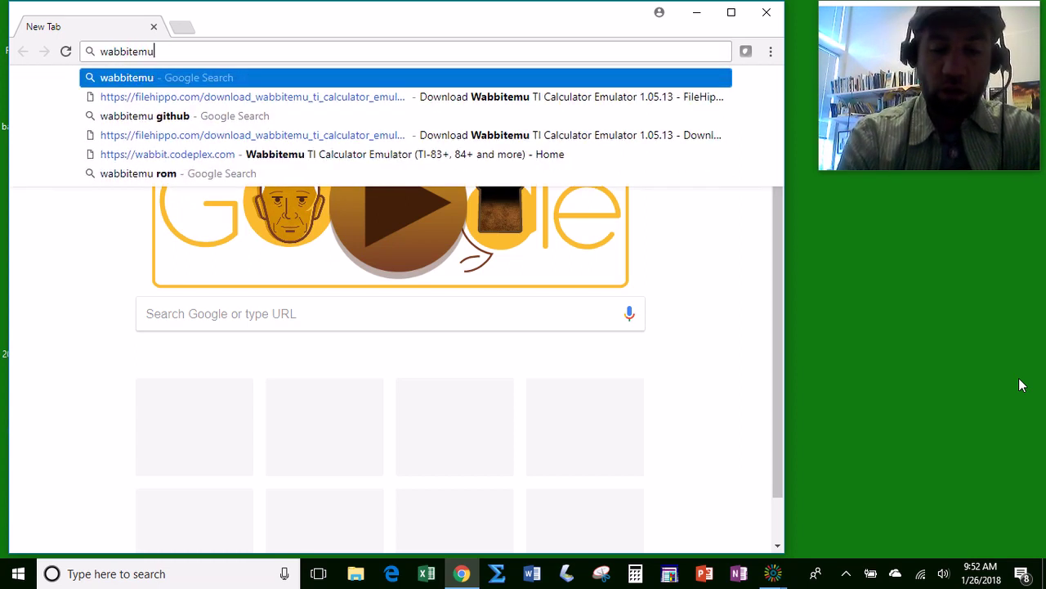
pyautogui.press('Return')
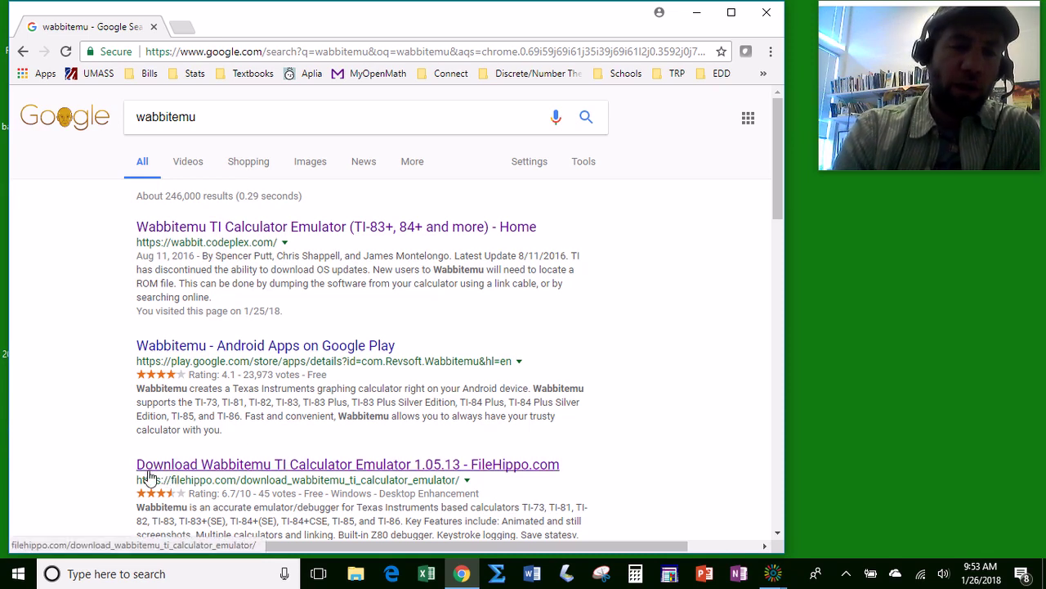
# Download the latest Wabbitemu TI Calculator Emulator from FileHippo and place the downloaded program on the desktop.
pyautogui.click(201, 472)
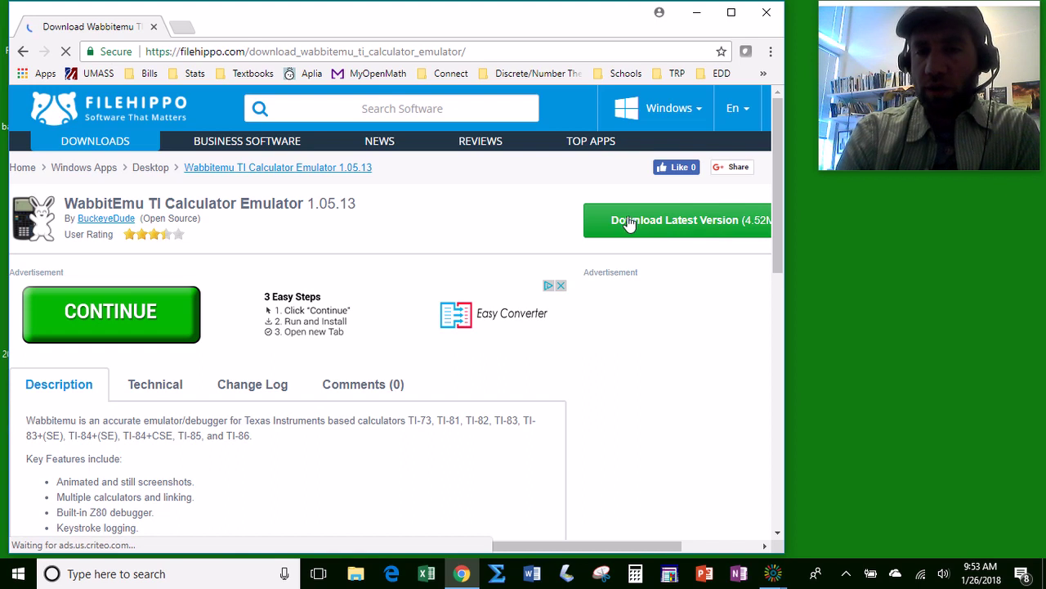
pyautogui.click(677, 223)
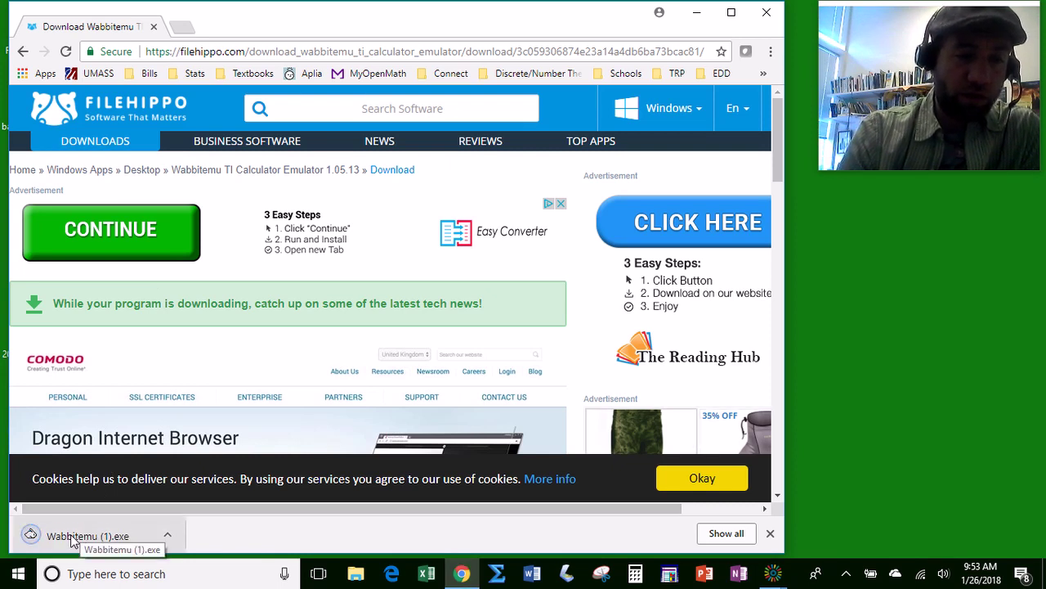
pyautogui.moveTo(80, 536); pyautogui.dragTo(1001, 284)
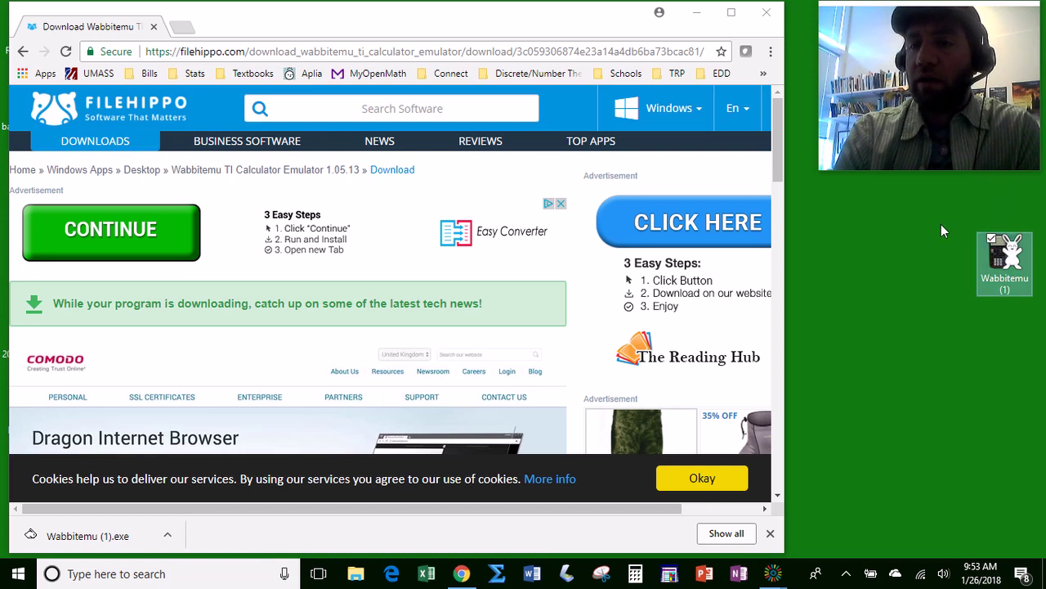
# Search for "ti 84 os" in a new browser tab and open Texas Instruments' Software, OS Updates and Apps page.
pyautogui.click(185, 28)
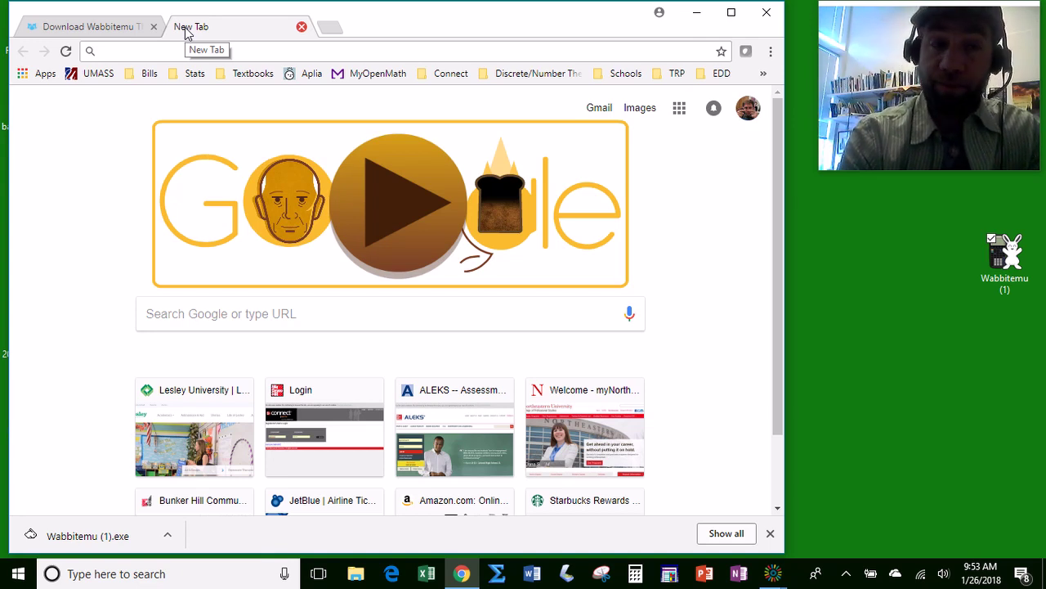
pyautogui.write('ti')
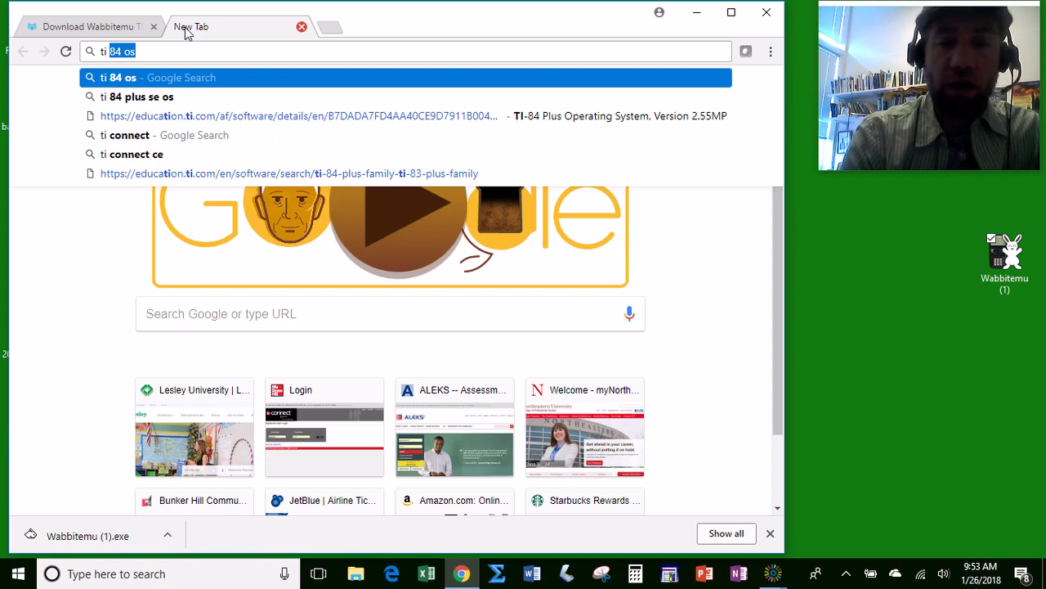
pyautogui.press('Return')
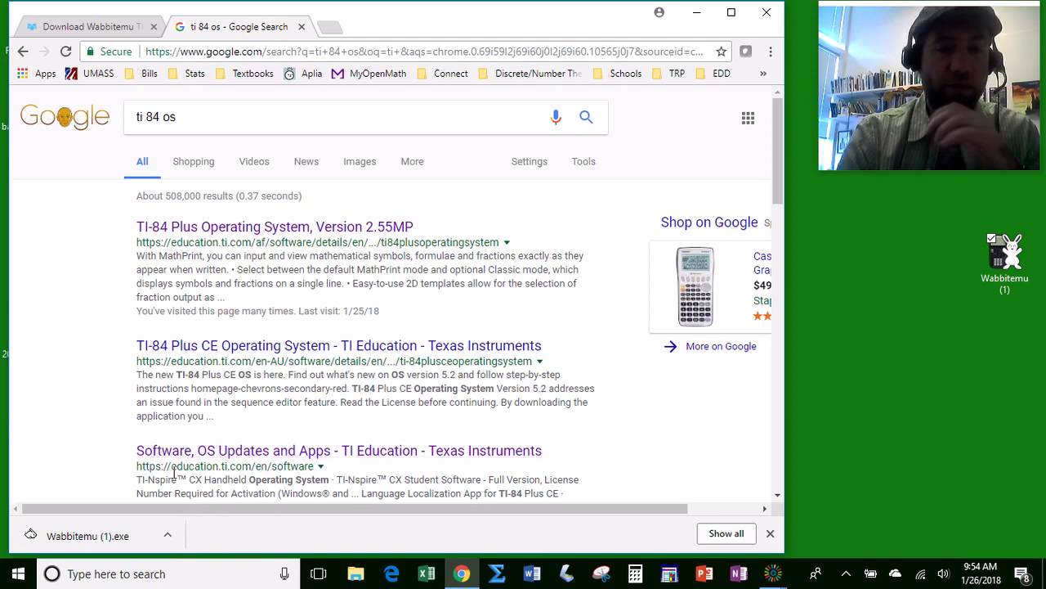
pyautogui.click(253, 459)
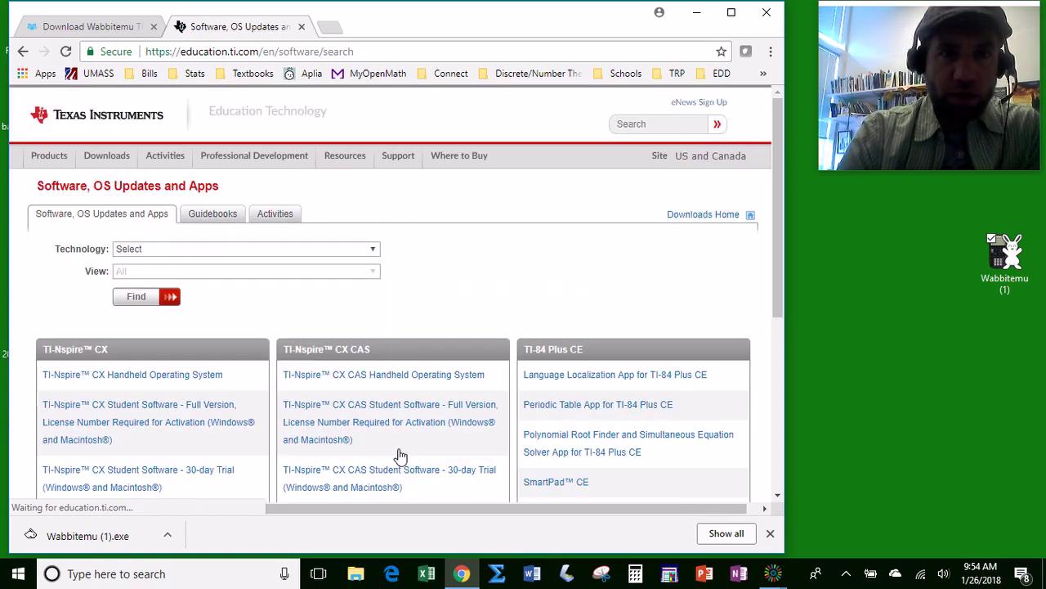
# Find the software for TI-84 Plus, TI-84 Plus Silver Edition and open the TI-84 Plus Operating System page.
pyautogui.click(152, 249)
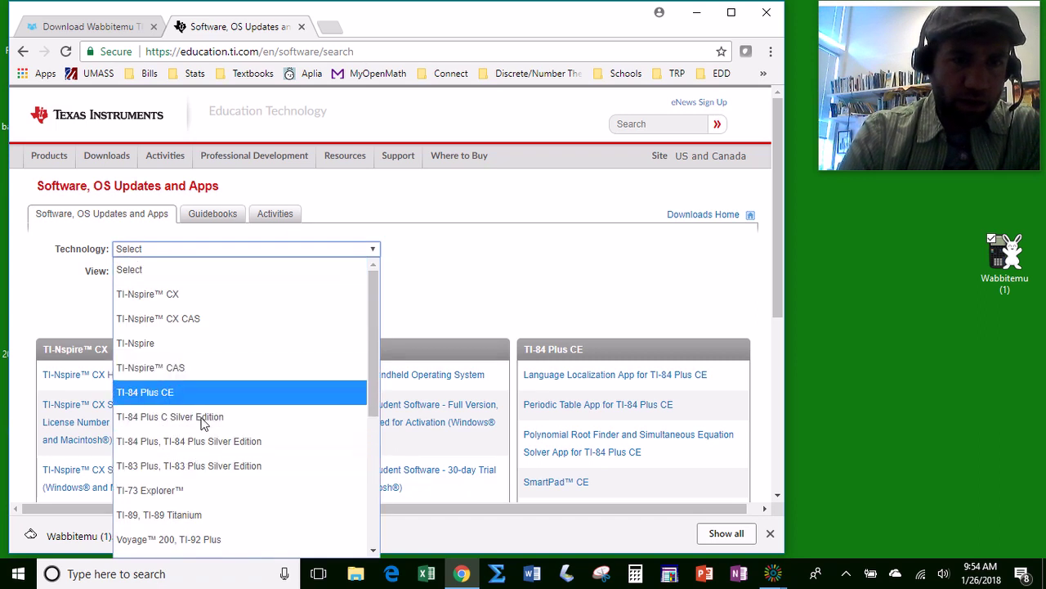
pyautogui.click(177, 442)
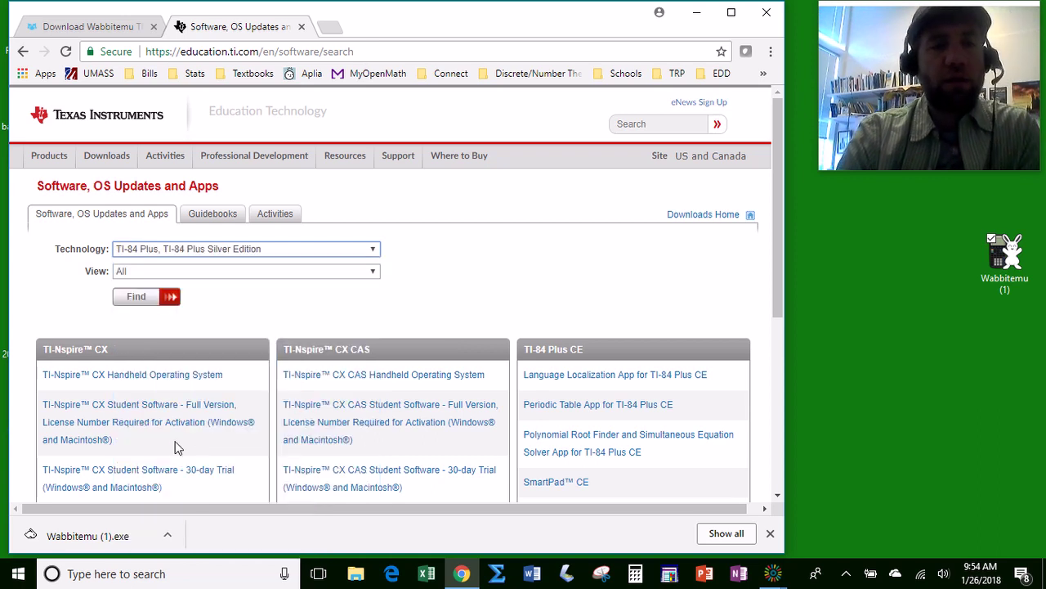
pyautogui.click(136, 299)
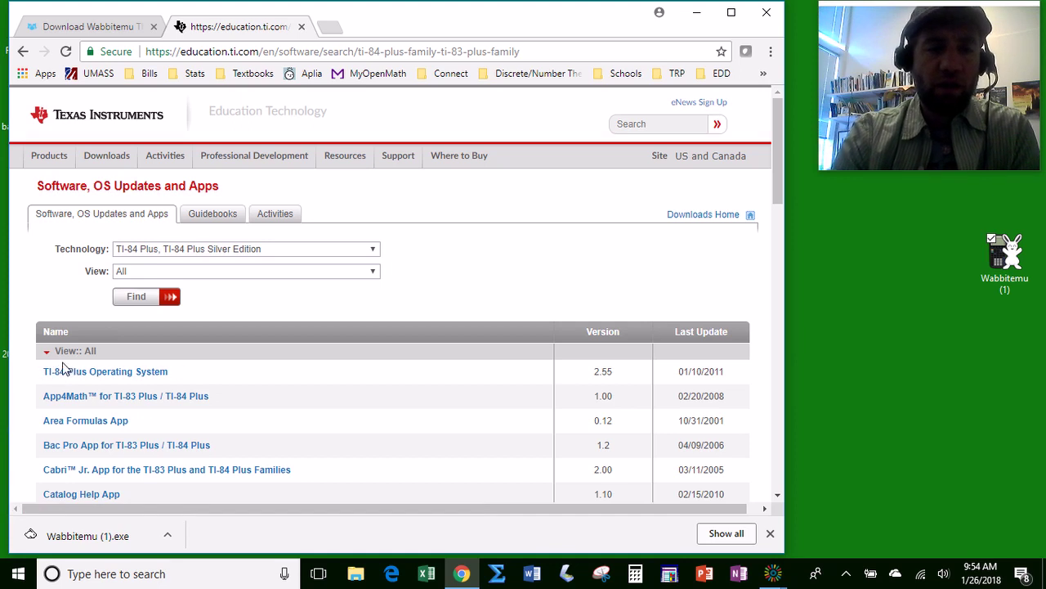
pyautogui.click(141, 374)
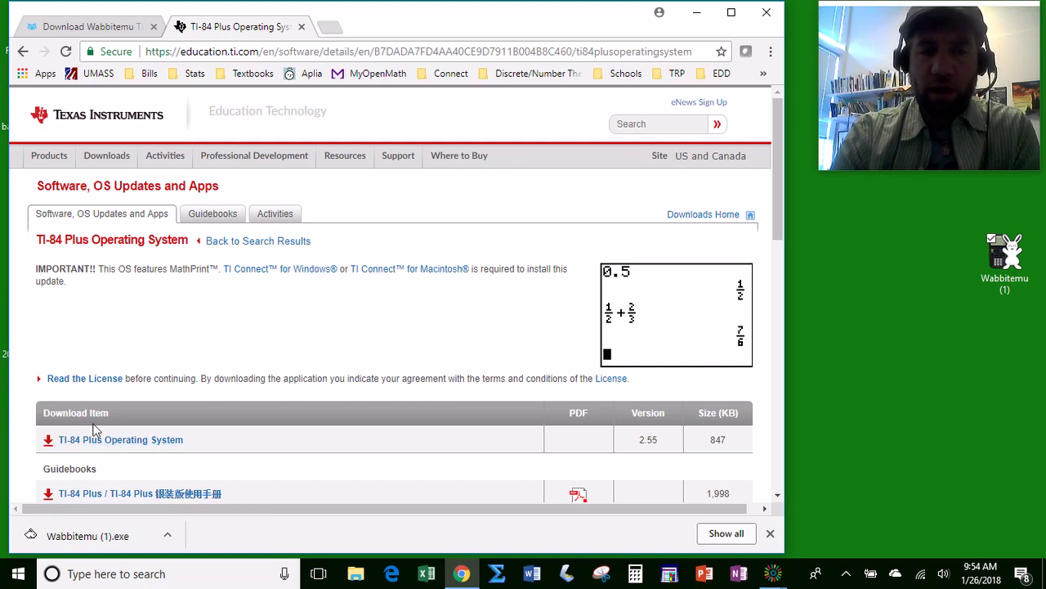
# Download the TI-84 Plus Operating System, accepting the license agreement, and place TI84Plus_OS255.8Xu on the desktop.
pyautogui.click(166, 442)
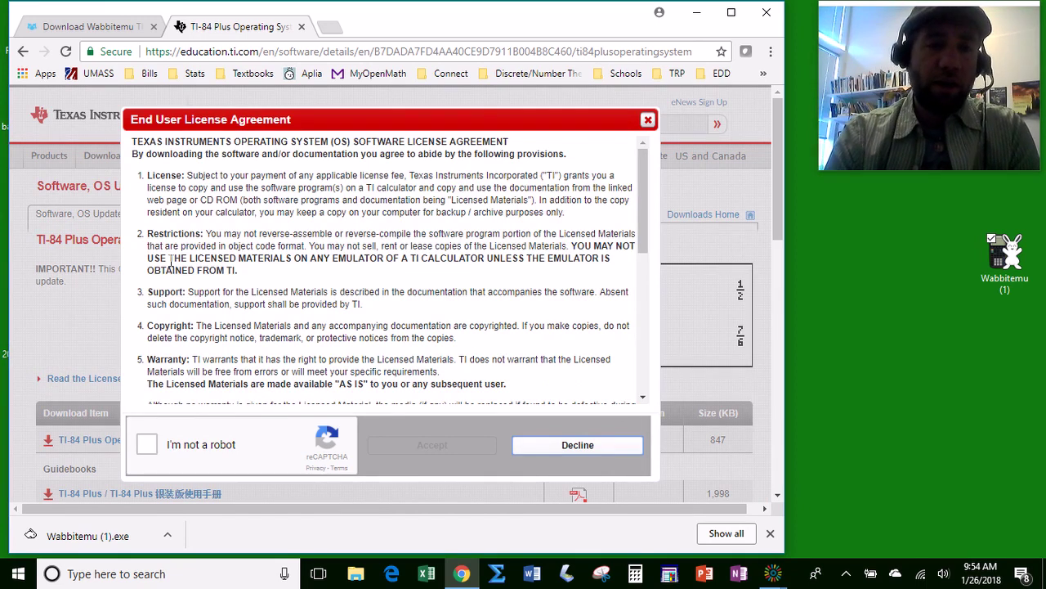
pyautogui.click(147, 445)
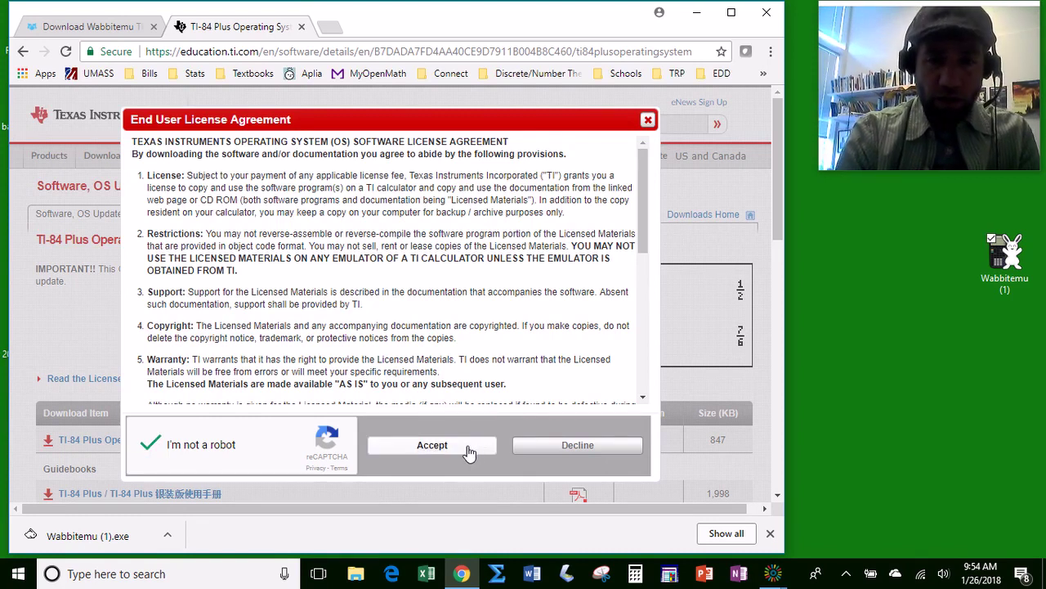
pyautogui.click(431, 445)
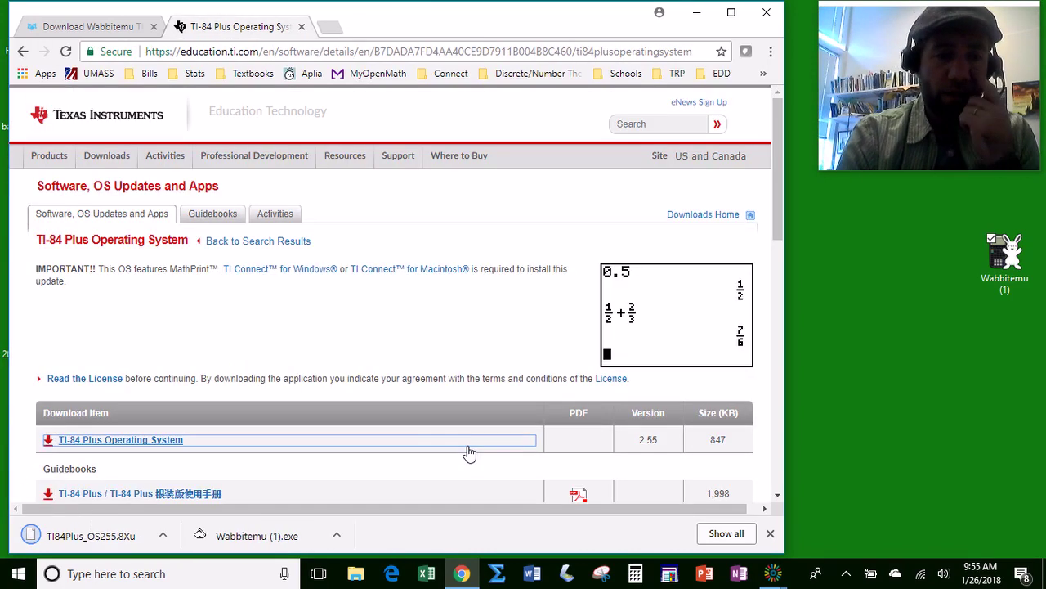
pyautogui.moveTo(74, 539); pyautogui.dragTo(1007, 350)
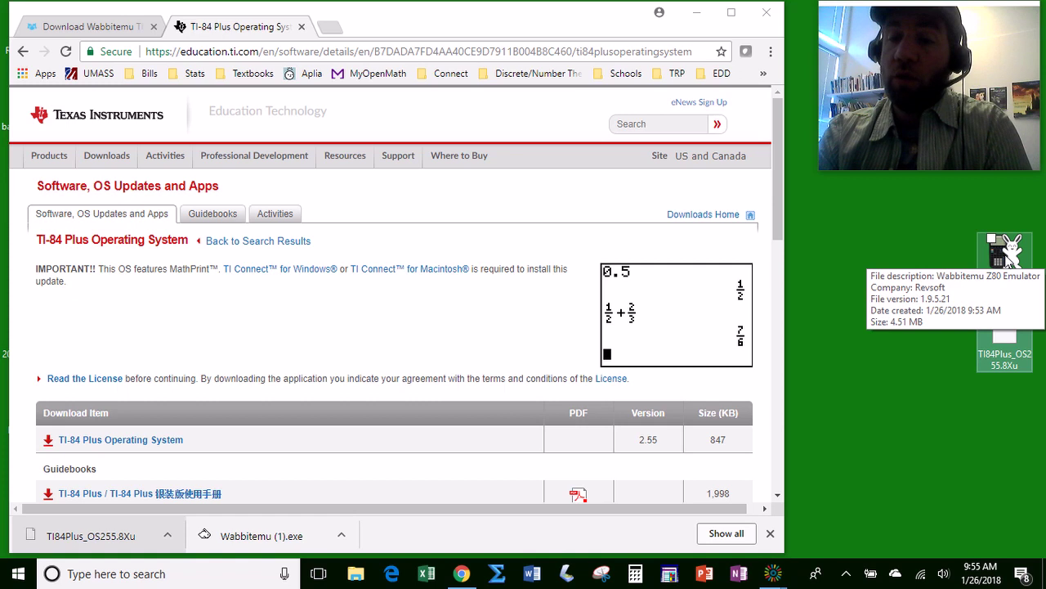
# Launch Wabbitemu from the desktop and set it up to create an open source ROM image for the TI-84 Plus SE.
pyautogui.doubleClick(1005, 255)
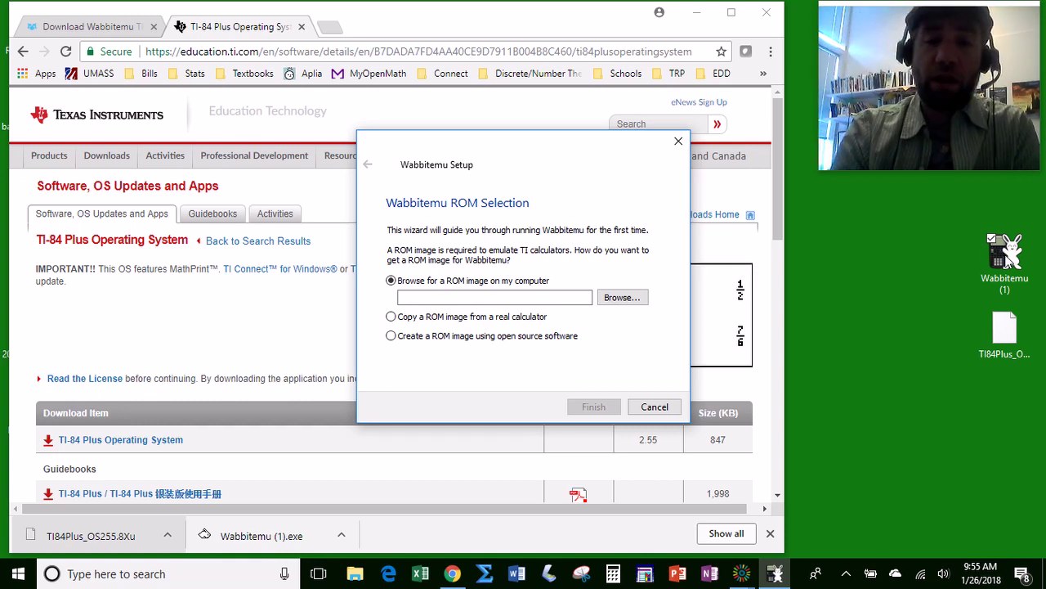
pyautogui.click(391, 336)
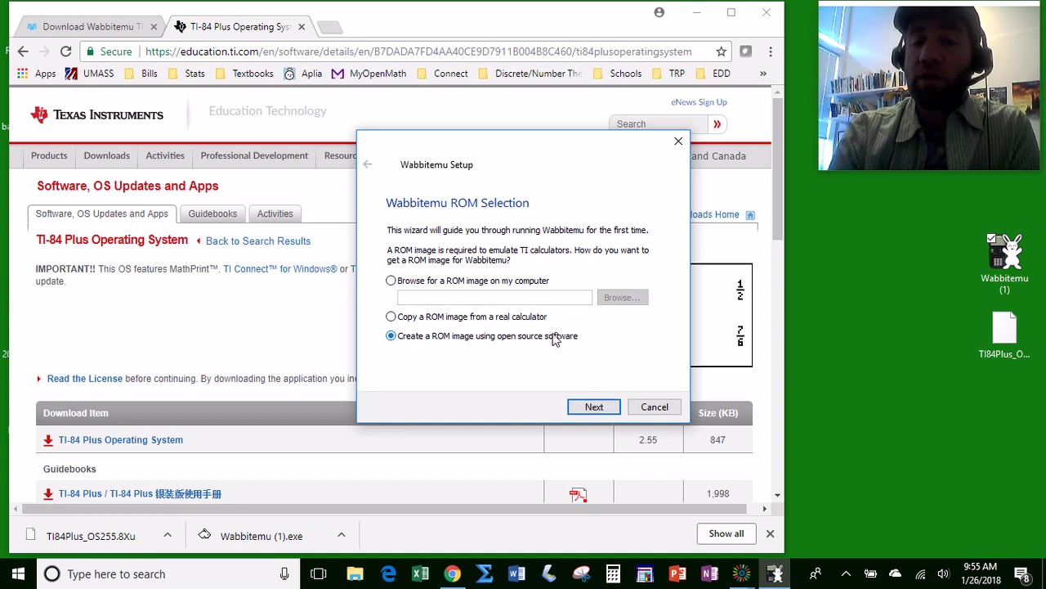
pyautogui.click(606, 411)
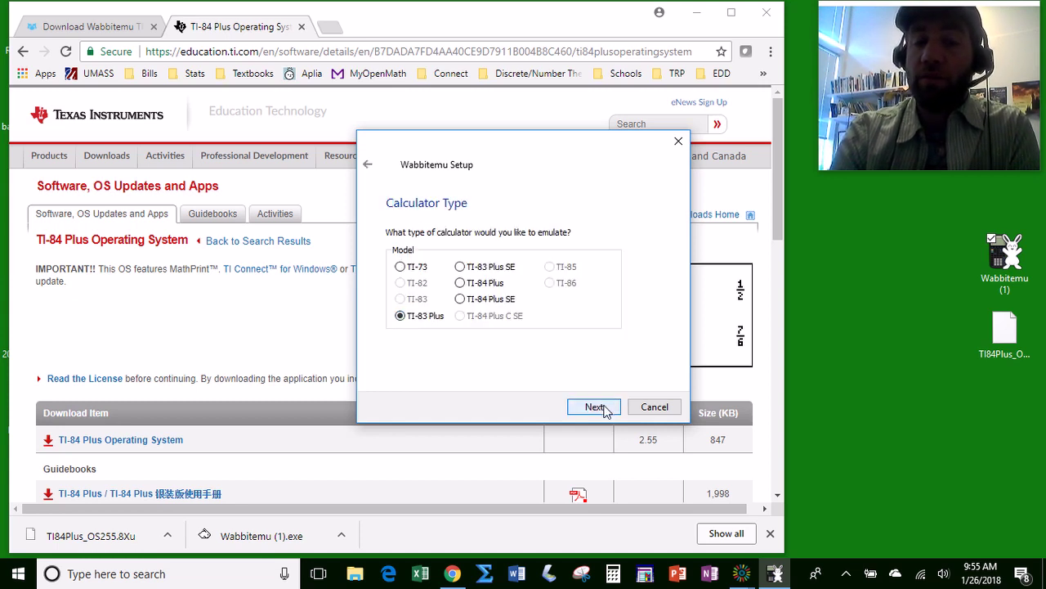
pyautogui.click(460, 299)
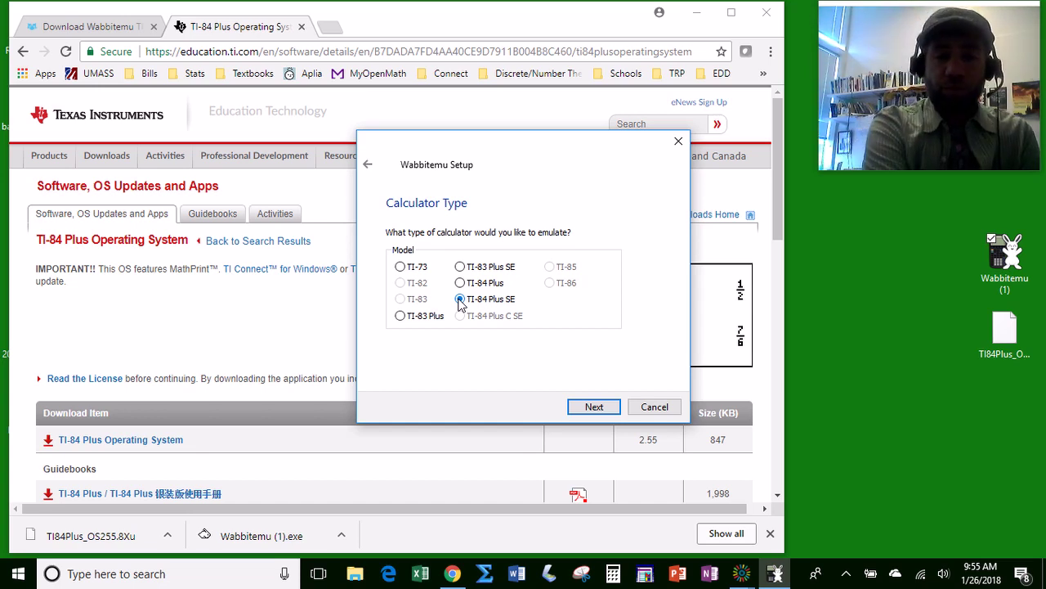
pyautogui.click(585, 411)
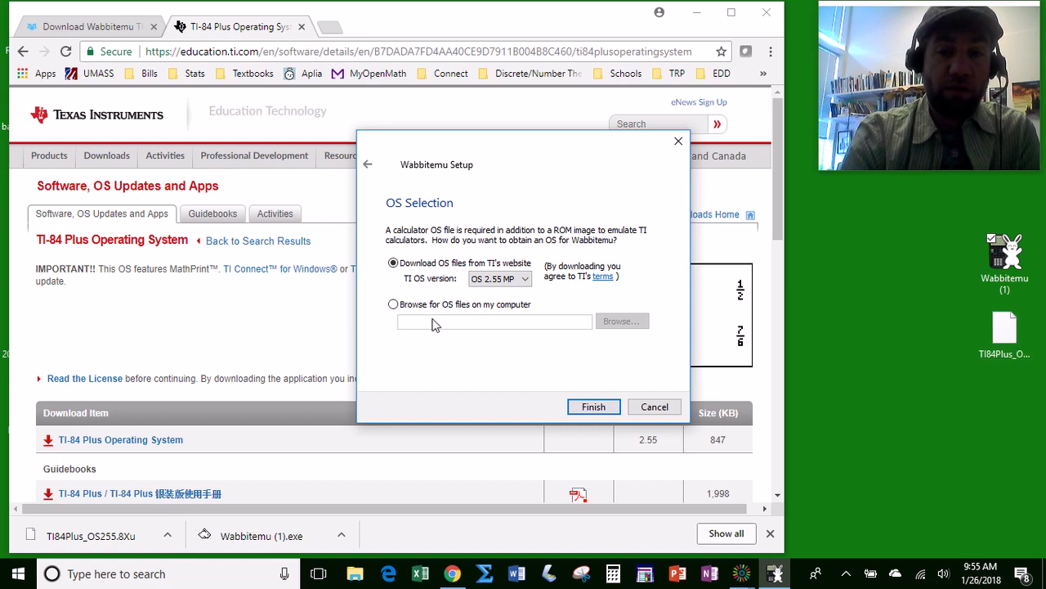
# Use the OS file TI84Plus_OS255.8Xu from the desktop as the calculator's operating system.
pyautogui.click(394, 304)
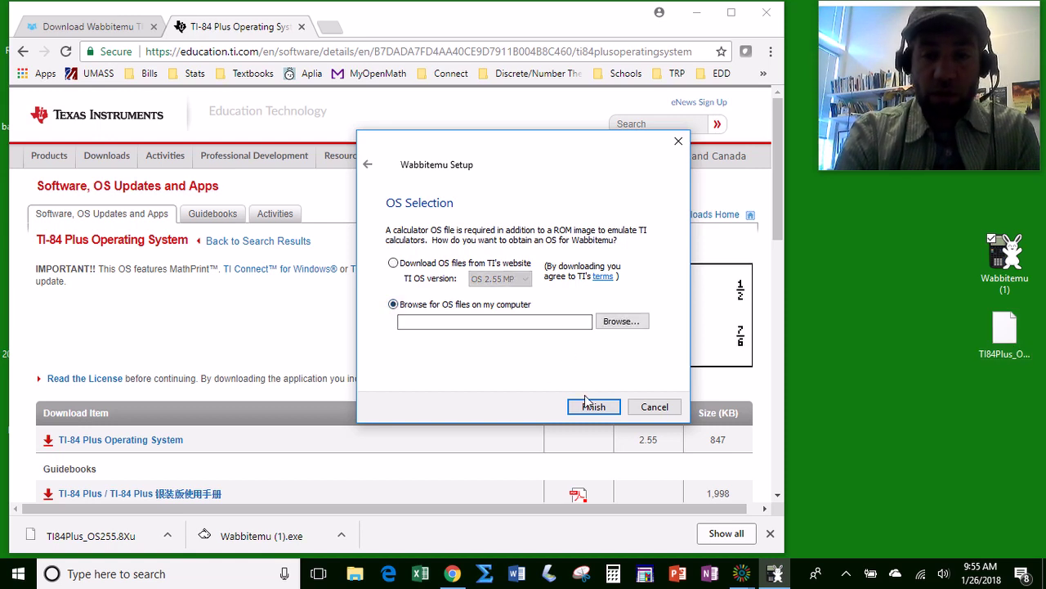
pyautogui.click(616, 322)
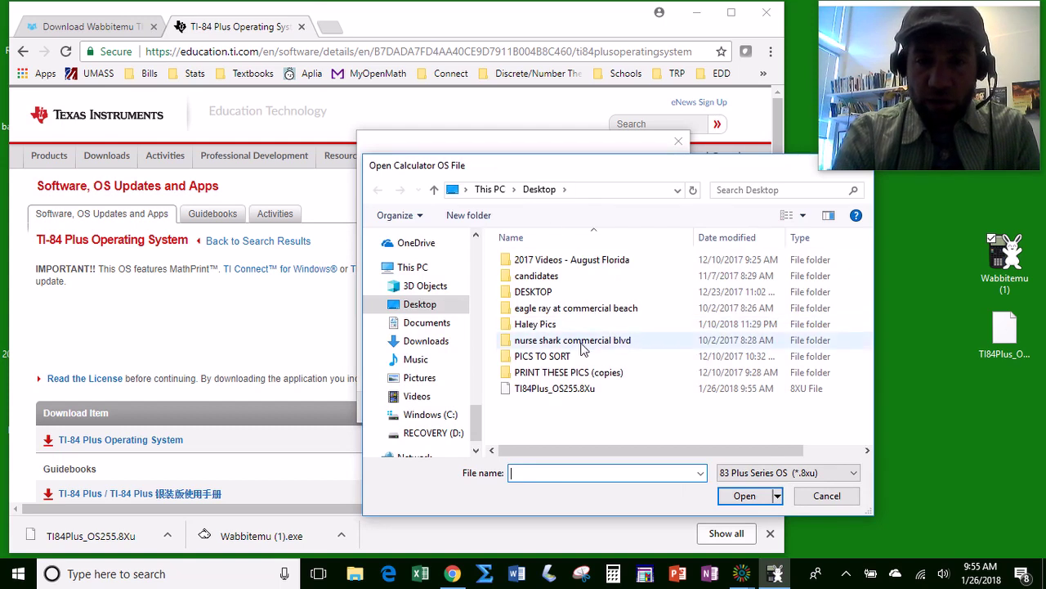
pyautogui.click(579, 390)
pyautogui.doubleClick(579, 391)
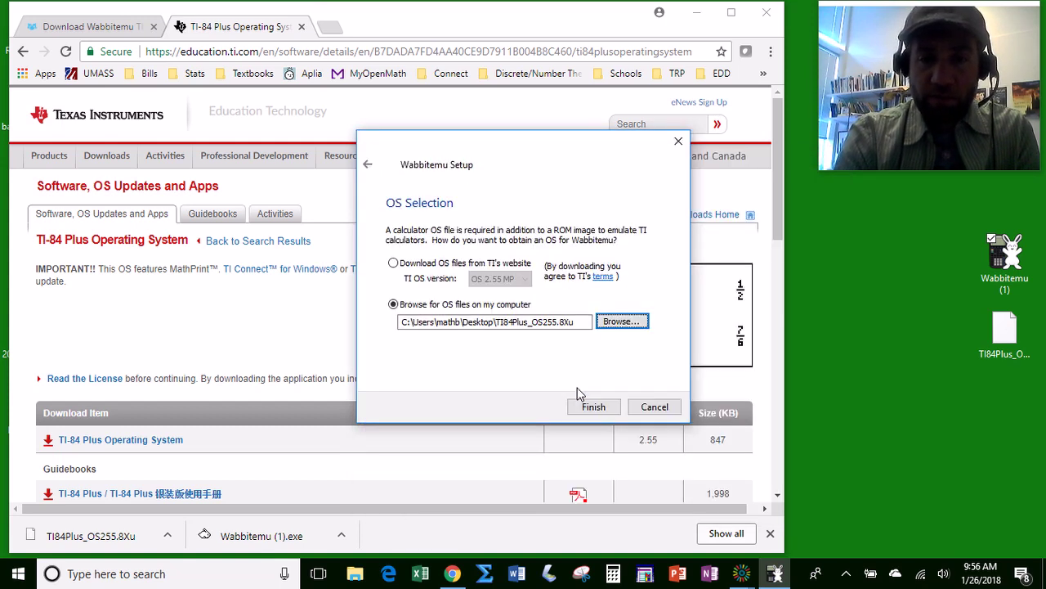
# Finish the setup and save the exported ROM on the desktop as TI84, replacing the existing file.
pyautogui.click(600, 409)
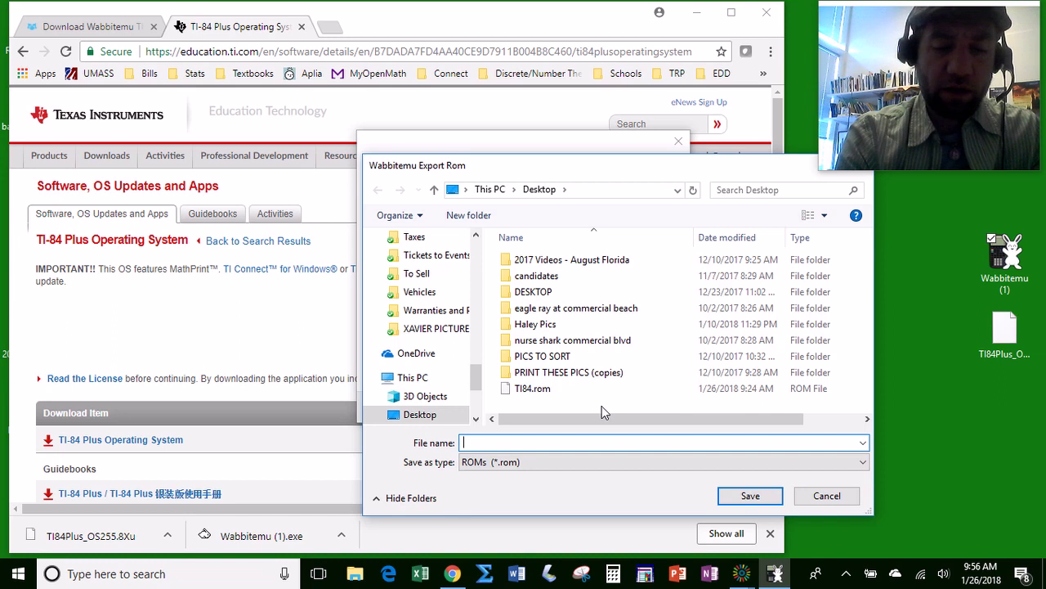
pyautogui.write('TI84')
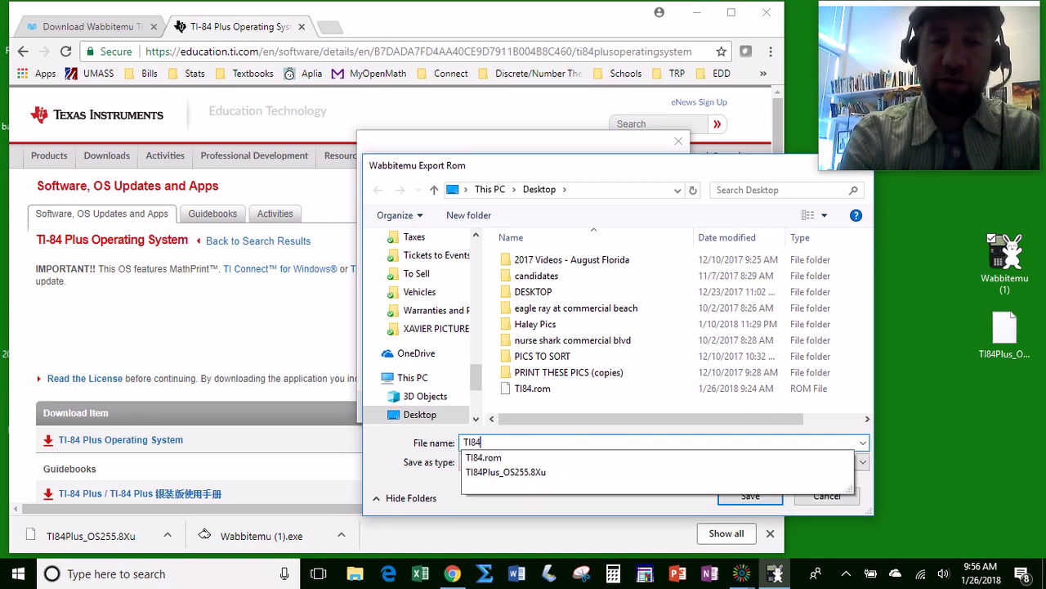
pyautogui.click(772, 497)
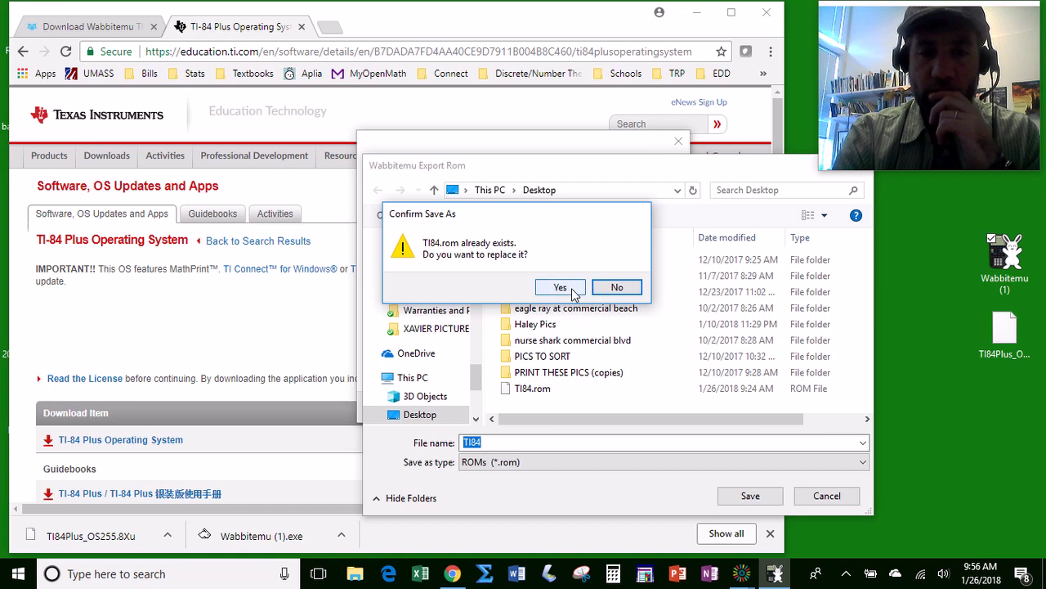
pyautogui.click(560, 288)
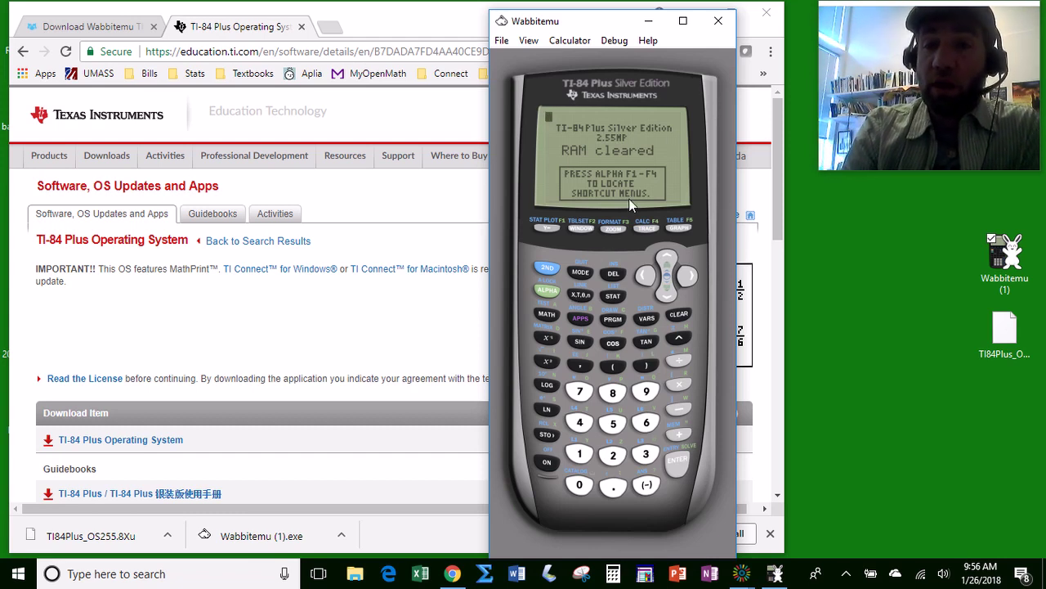
# Clear the emulated calculator's screen and calculate 4*2.
pyautogui.click(680, 317)
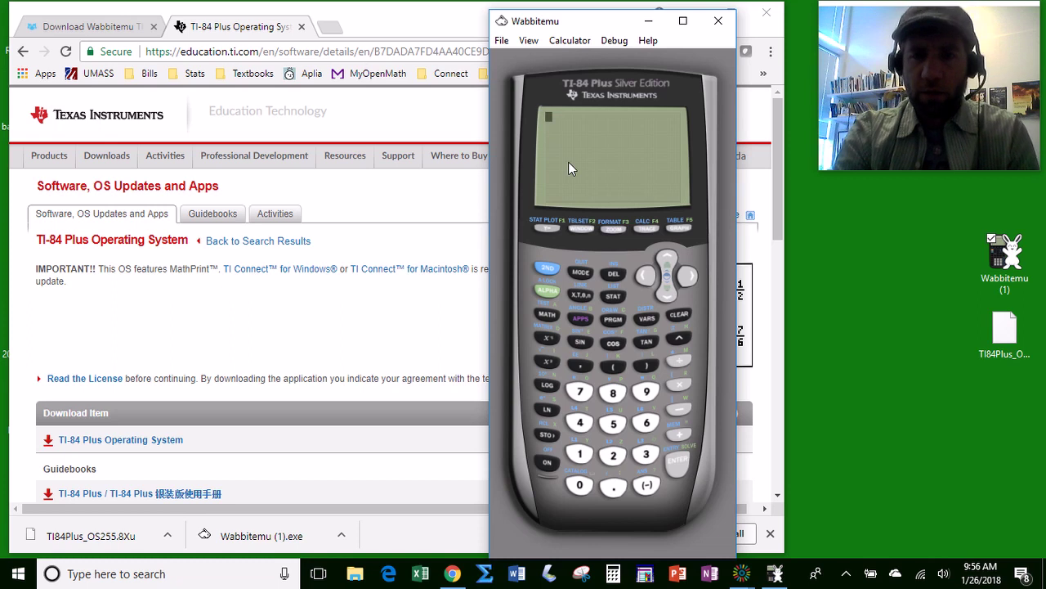
pyautogui.click(579, 423)
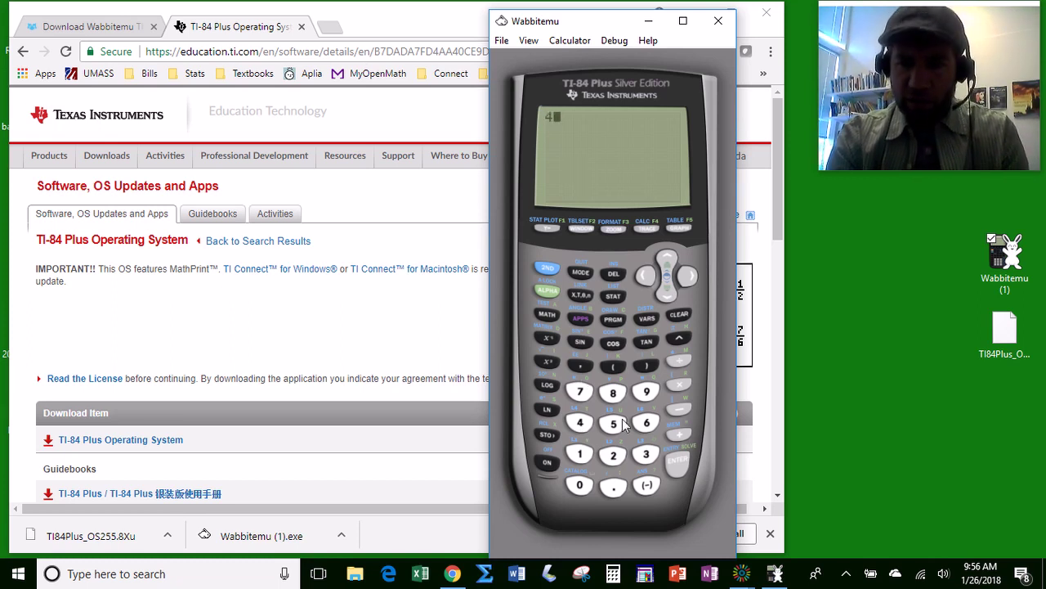
pyautogui.click(681, 386)
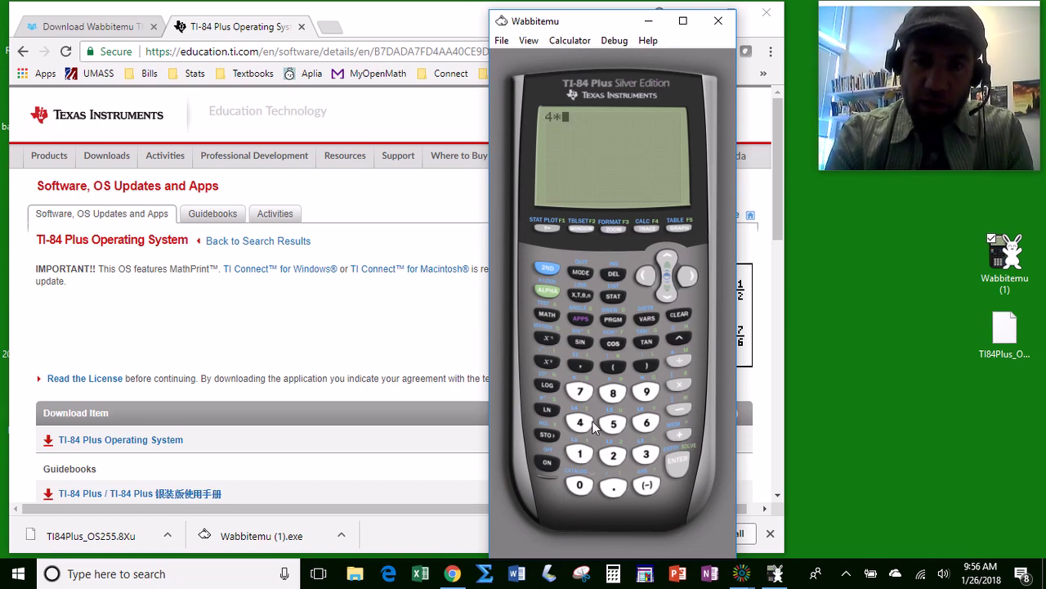
pyautogui.click(612, 456)
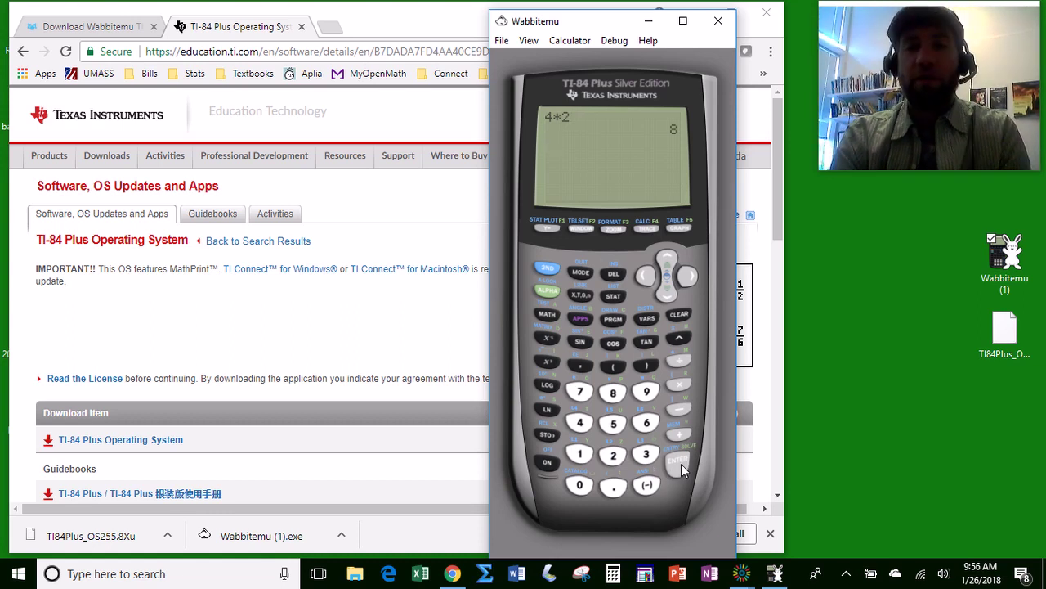
# Close the emulator and delete the file TI84Plus_OS255.8Xu from the desktop.
pyautogui.click(718, 20)
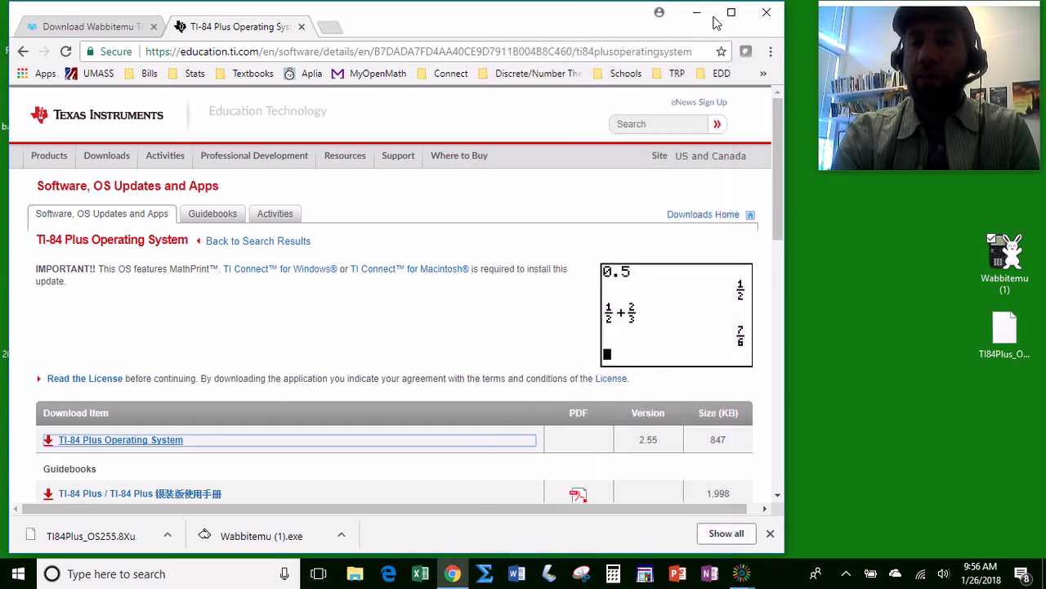
pyautogui.rightClick(1005, 342)
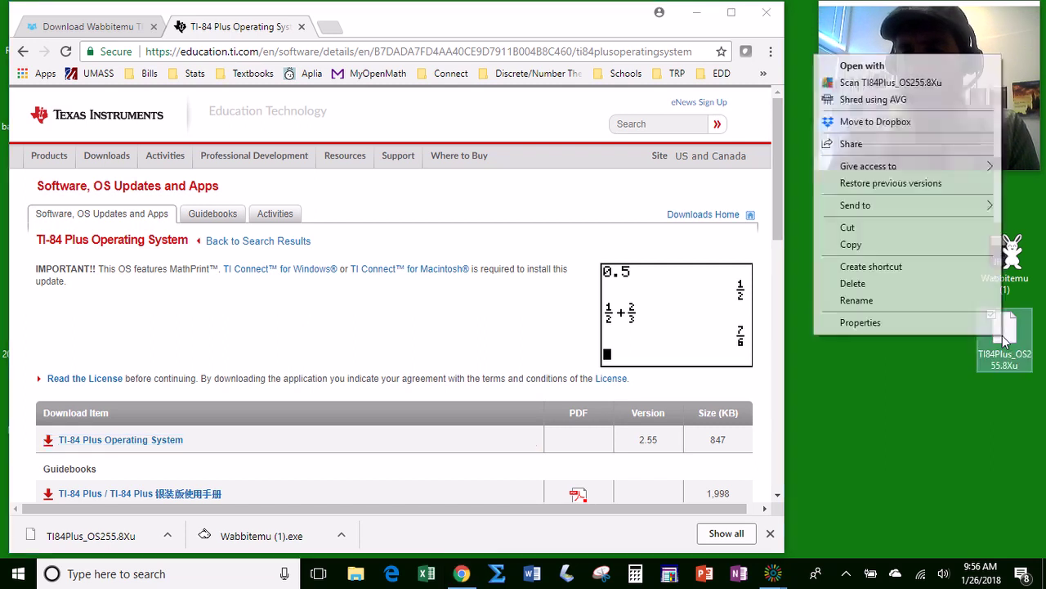
pyautogui.click(977, 285)
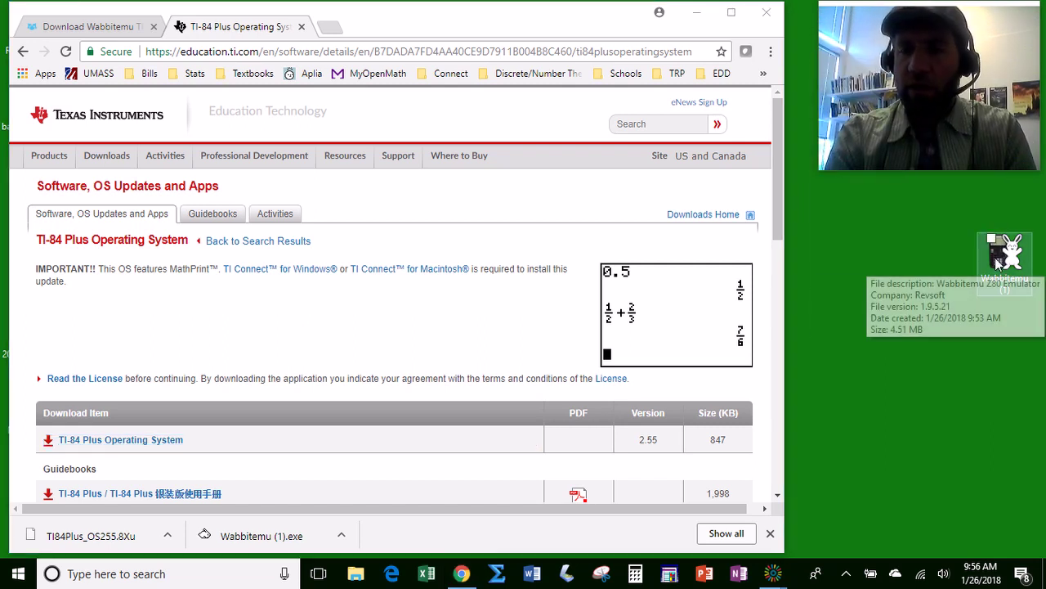
# Pin the desktop Wabbitemu program to the taskbar and launch it from there, shifting its window toward the browser's right edge.
pyautogui.moveTo(999, 263); pyautogui.dragTo(749, 579)
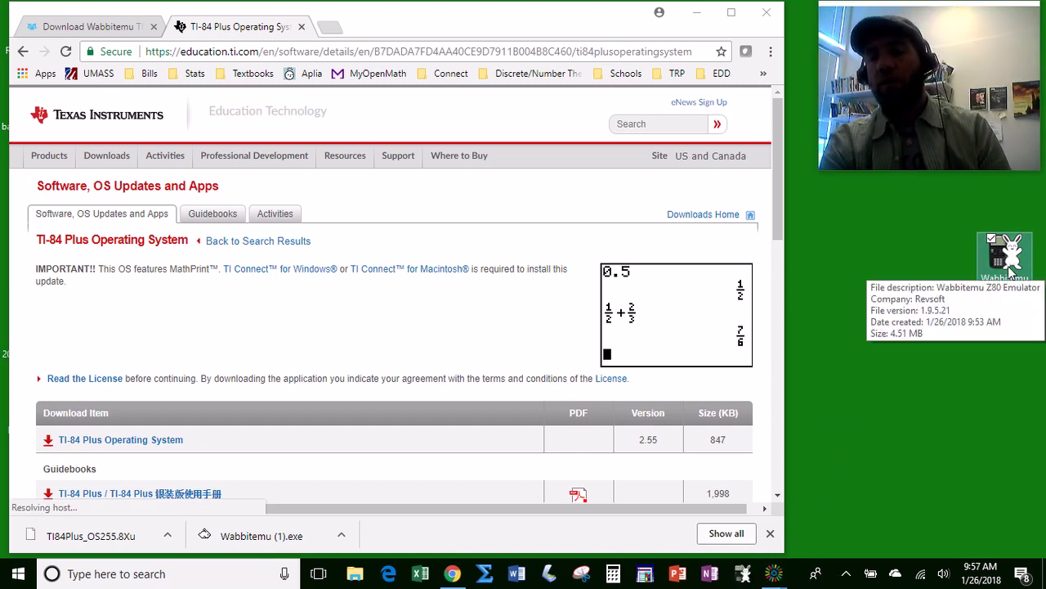
pyautogui.click(742, 574)
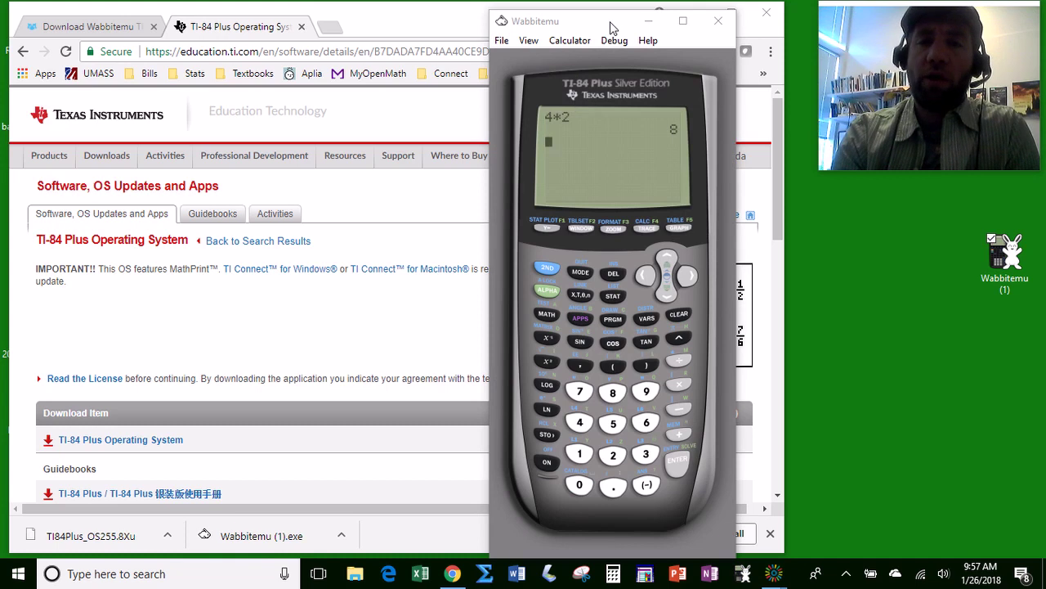
pyautogui.moveTo(612, 28); pyautogui.dragTo(688, 25)
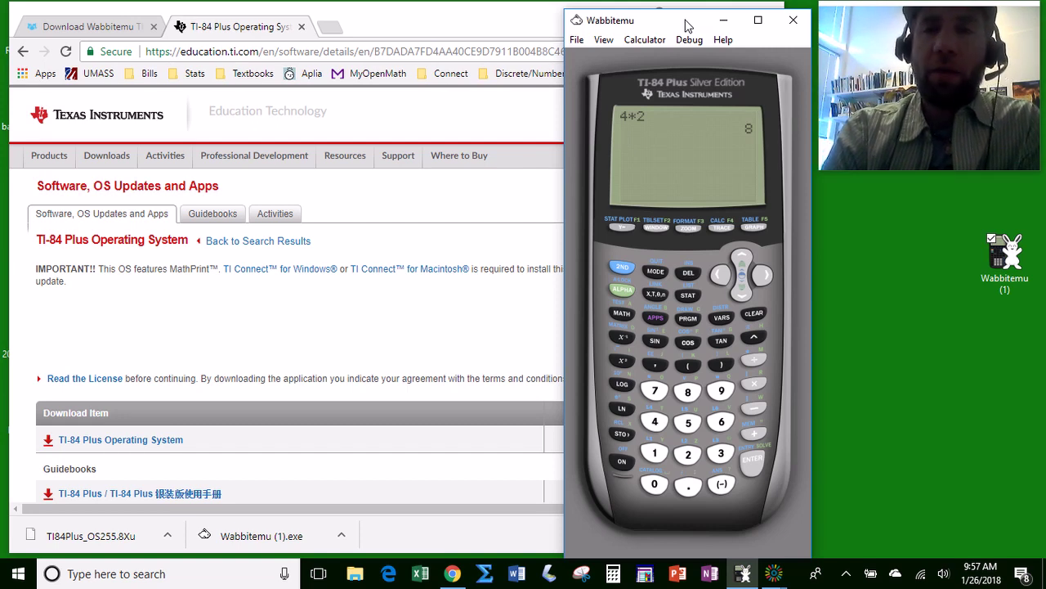
pyautogui.moveTo(687, 27)
pyautogui.mouseDown()
pyautogui.moveTo(749, 27)
pyautogui.moveTo(678, 26)
pyautogui.moveTo(690, 23)
pyautogui.mouseUp()
# Search Google in a new browser tab for "youtube download wabbitemu mac".
pyautogui.click(333, 27)
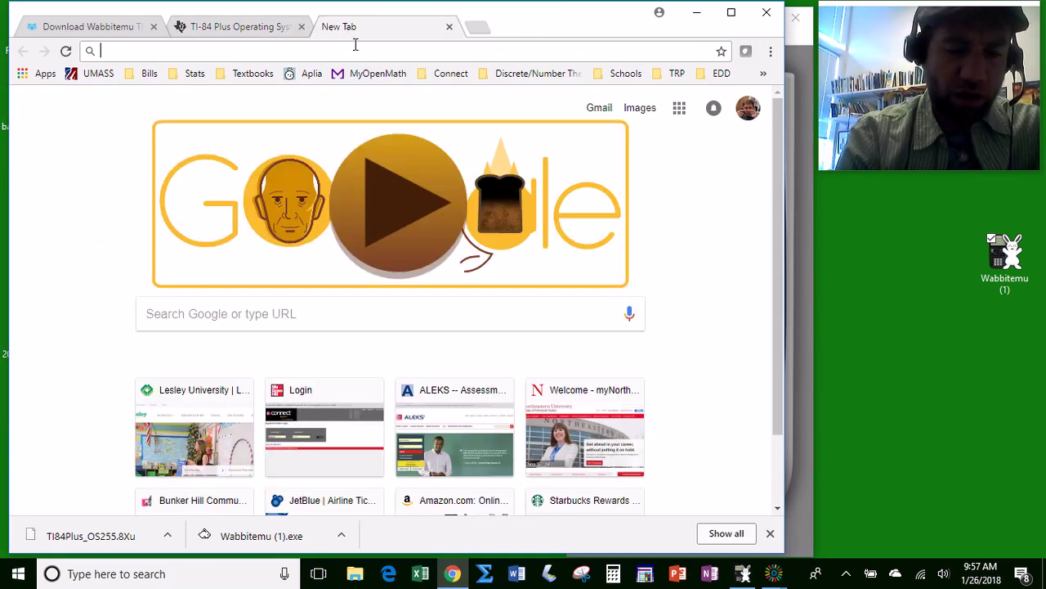
pyautogui.write('youtu')
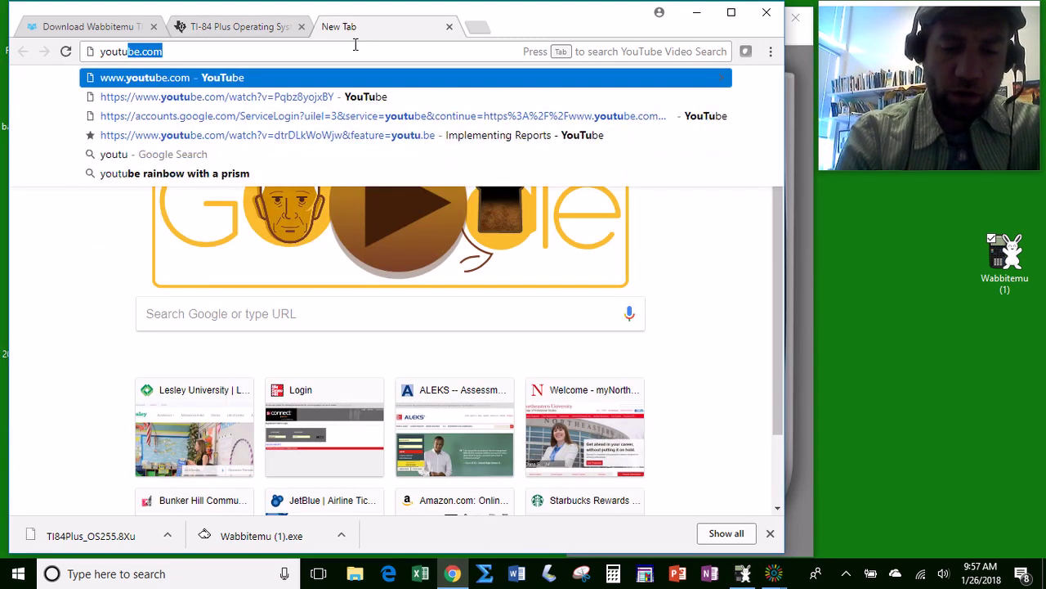
pyautogui.write('be down')
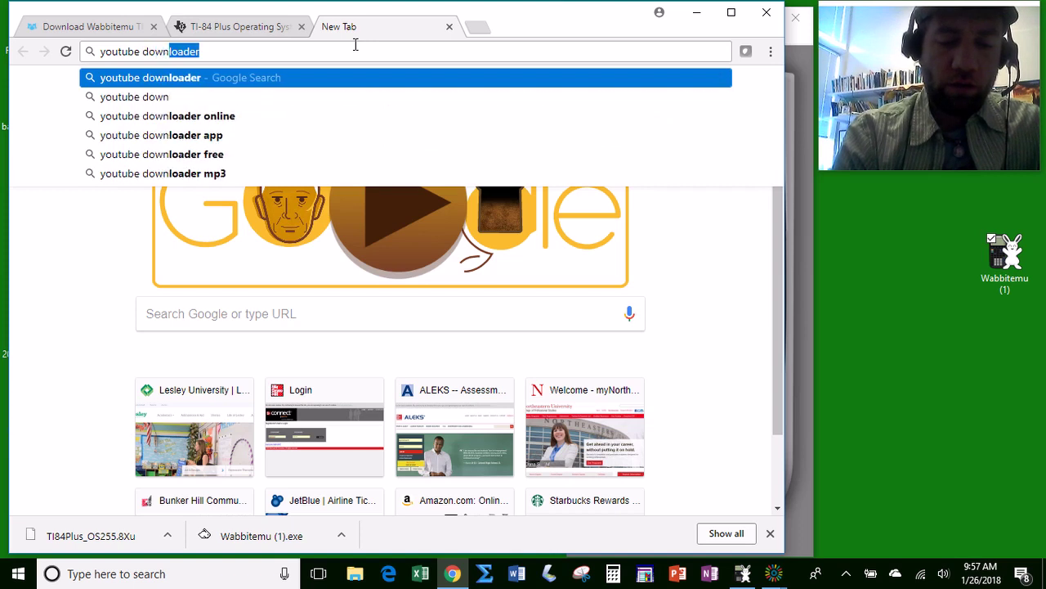
pyautogui.write('load wa')
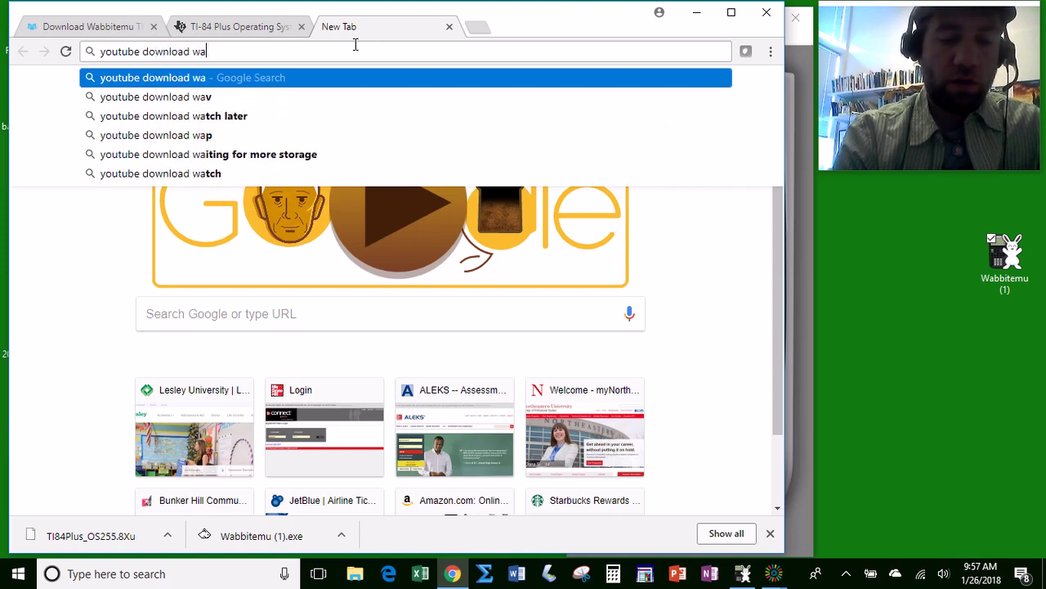
pyautogui.write('bbitemu ')
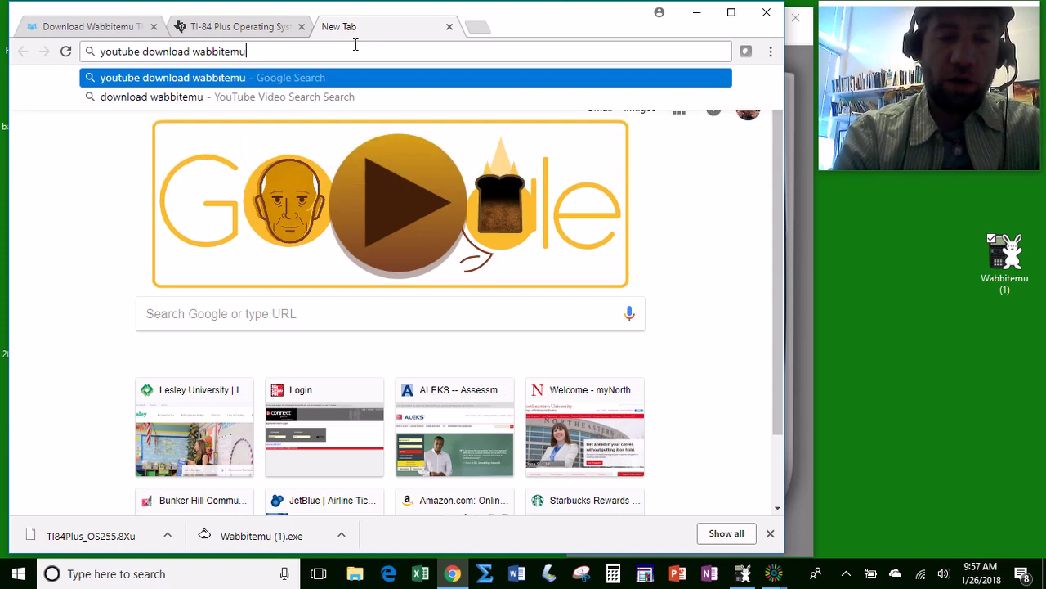
pyautogui.write('mac')
pyautogui.press('Return')
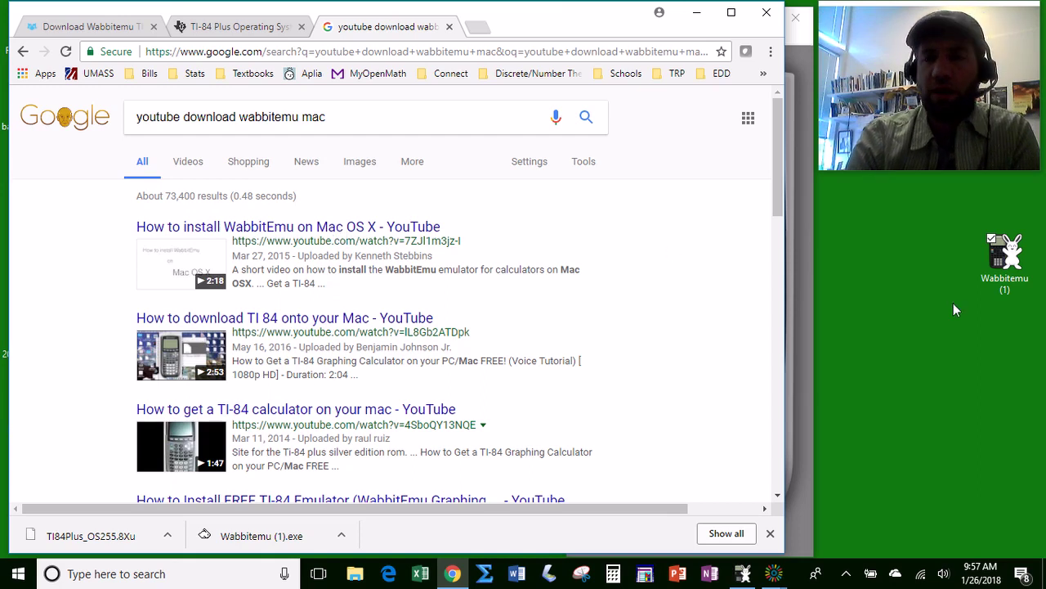
# Bring the Wabbitemu calculator back in front of the search results and move its window slightly up.
pyautogui.click(742, 573)
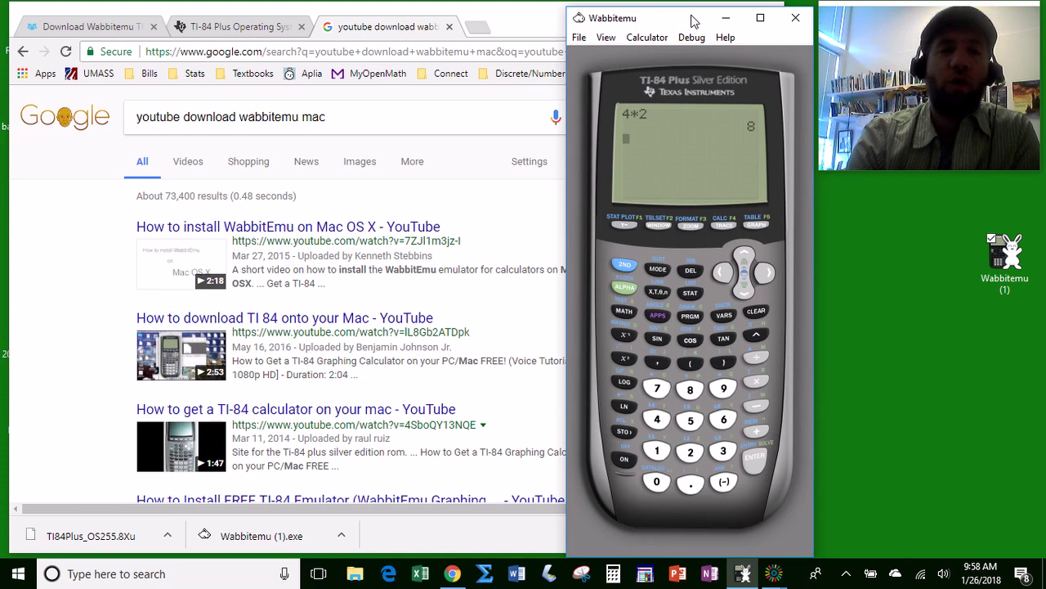
pyautogui.moveTo(691, 20)
pyautogui.mouseDown()
pyautogui.moveTo(755, 31)
pyautogui.moveTo(691, 16)
pyautogui.mouseUp()
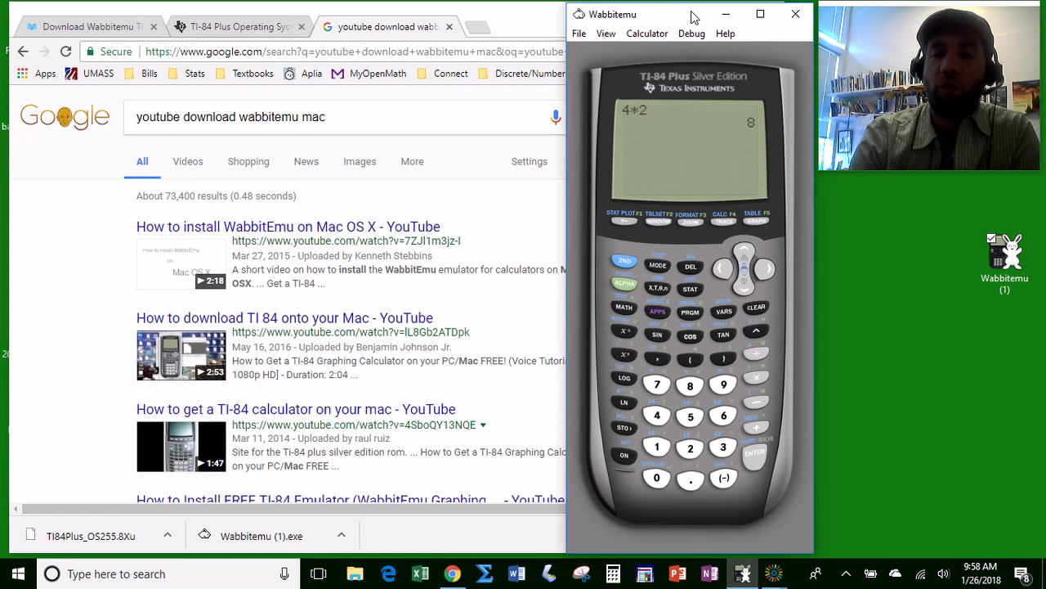
pyautogui.moveTo(773, 573)
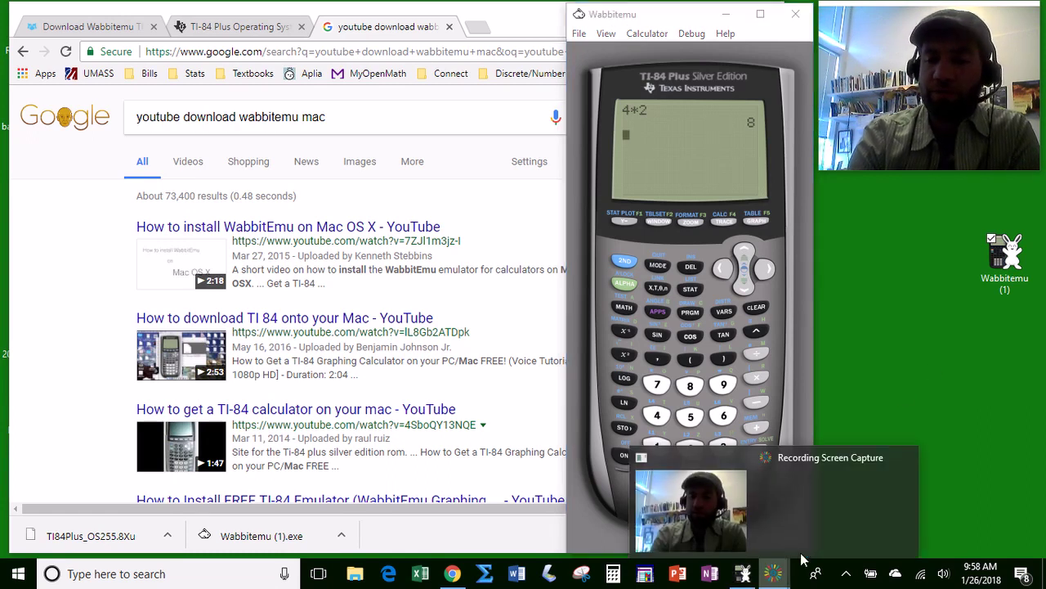
pyautogui.click(872, 520)
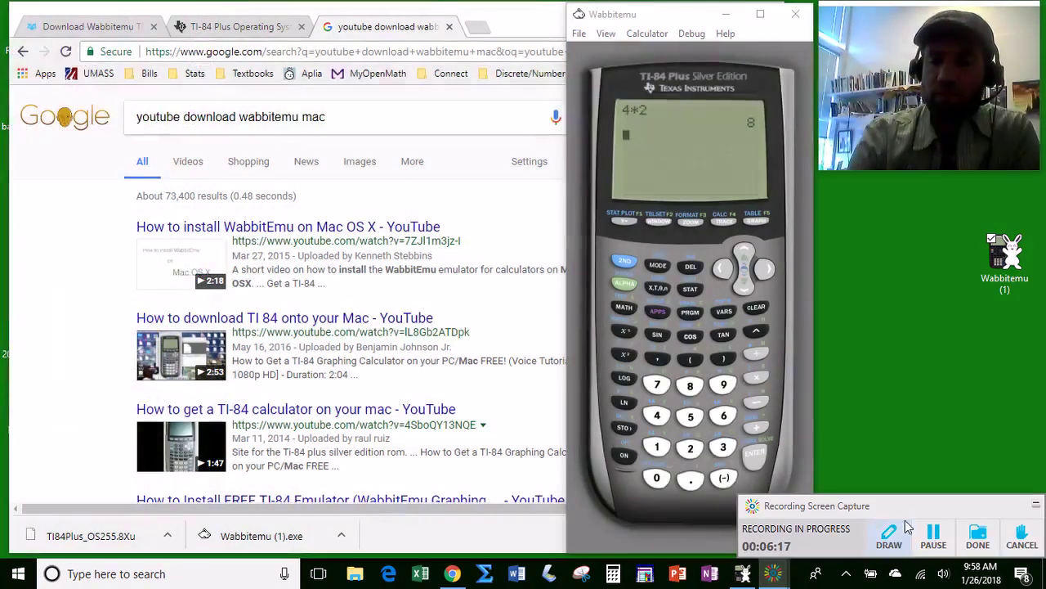